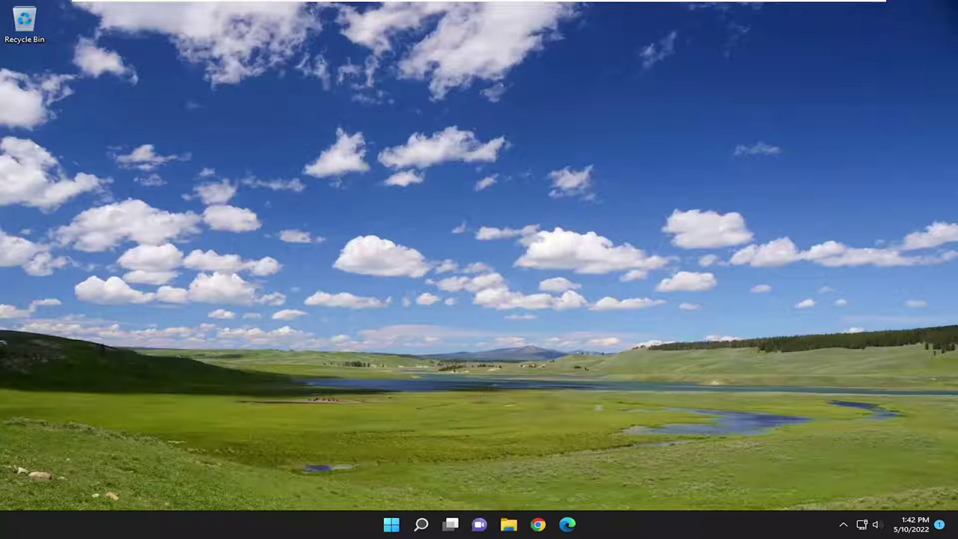
Run wsreset from Windows Search to clear the Store cache and reopen Microsoft Store
left_click(424, 524)
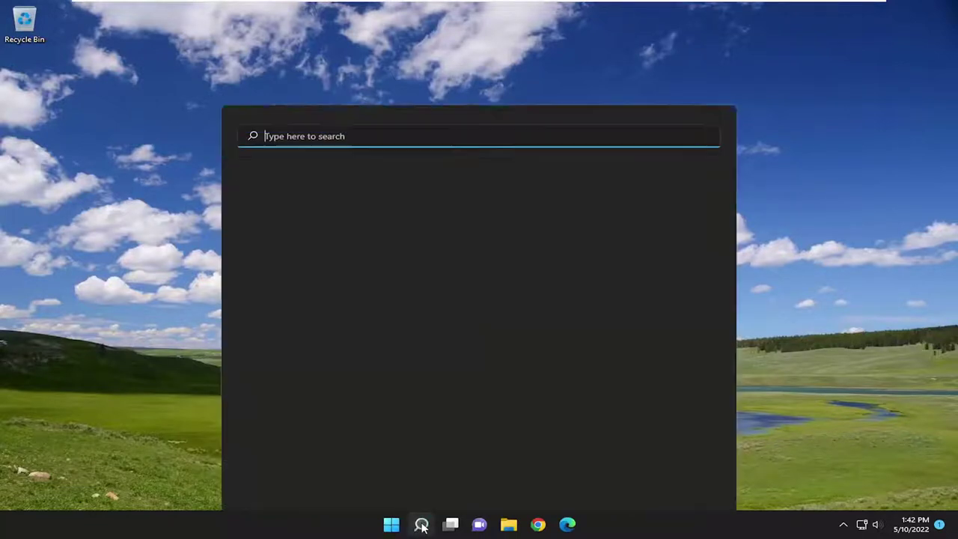
type("wsreset")
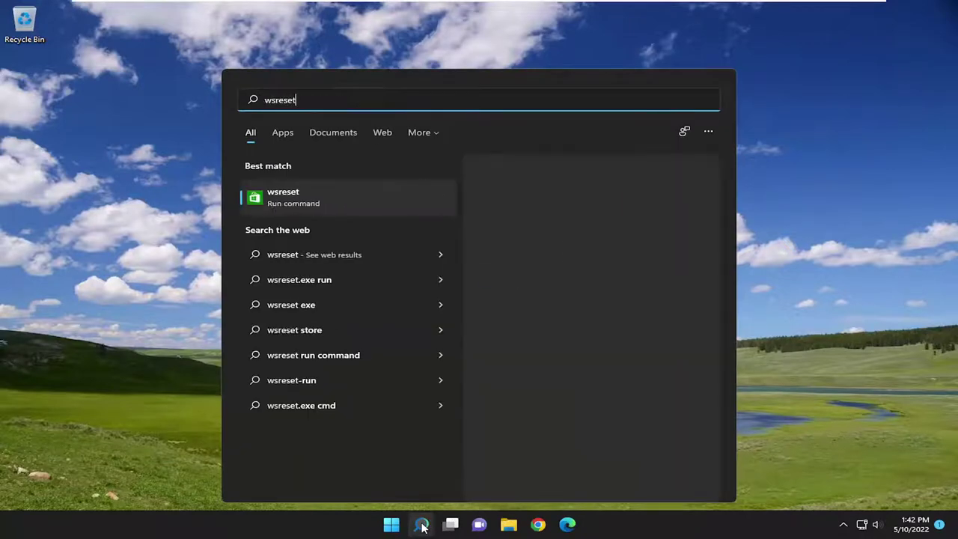
left_click(292, 199)
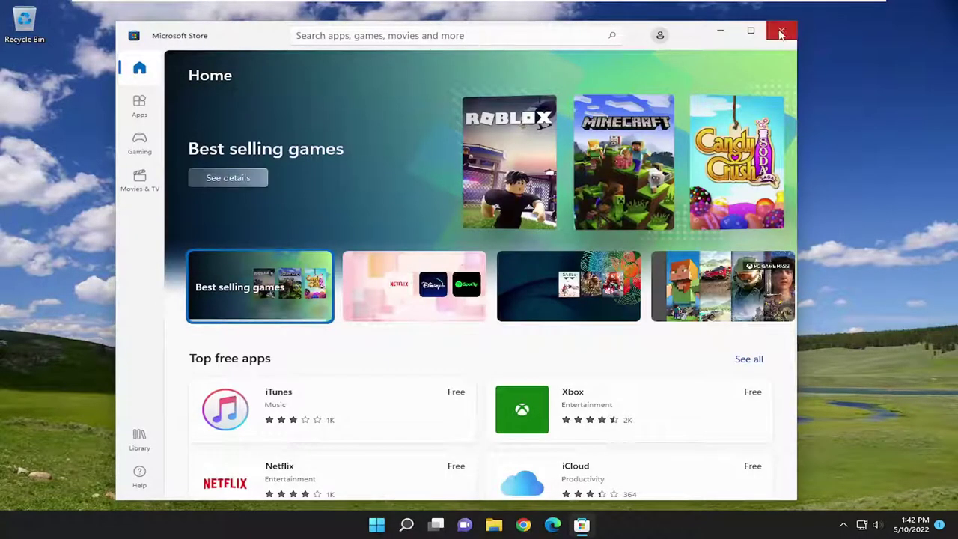
Close Microsoft Store and open the Apps & features settings through Windows Search
left_click(782, 32)
left_click(423, 524)
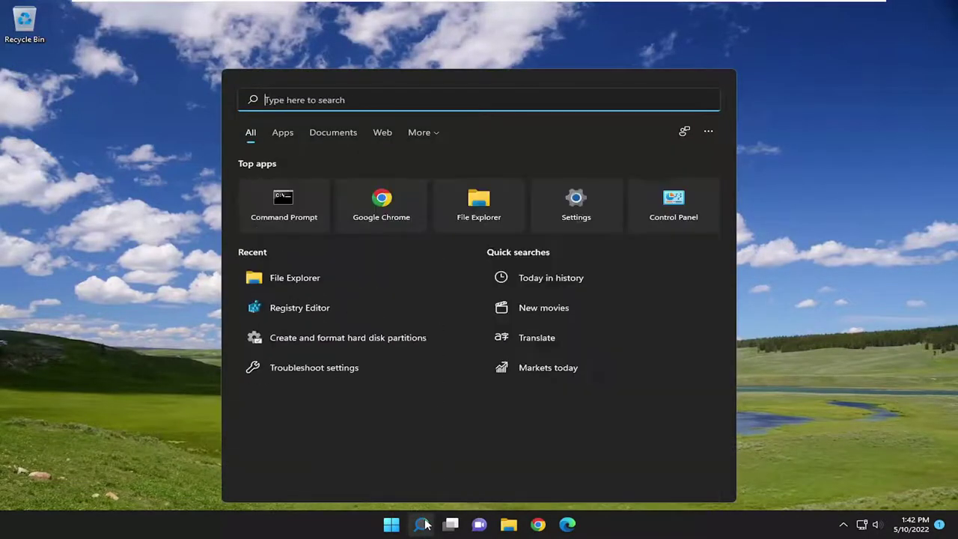
type("apps and fe")
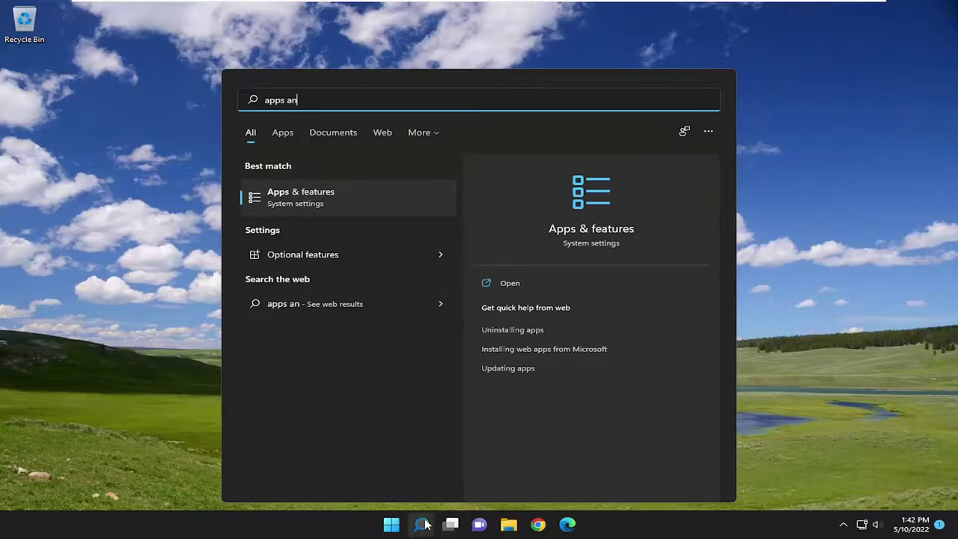
left_click(317, 196)
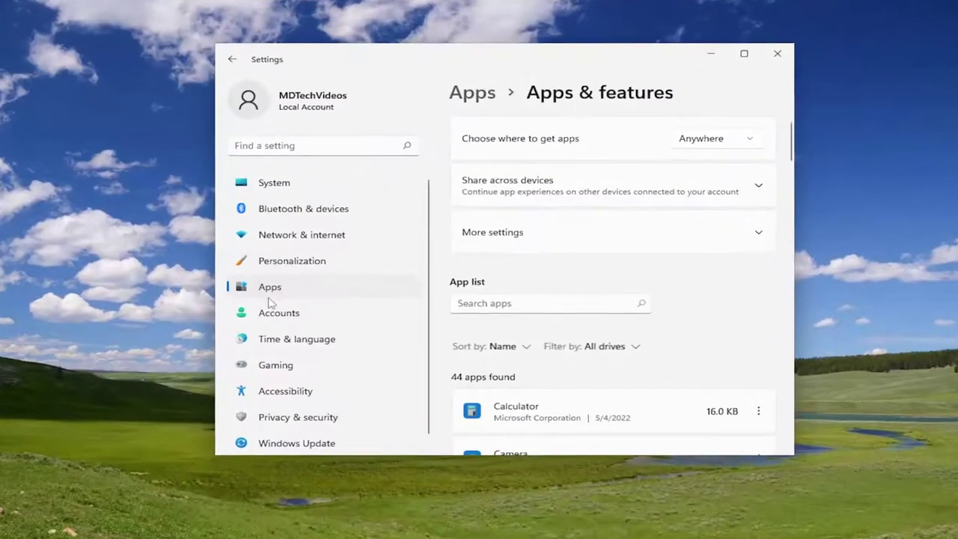
Filter the app list for 'store' and go to Microsoft Store's Advanced options
type("store")
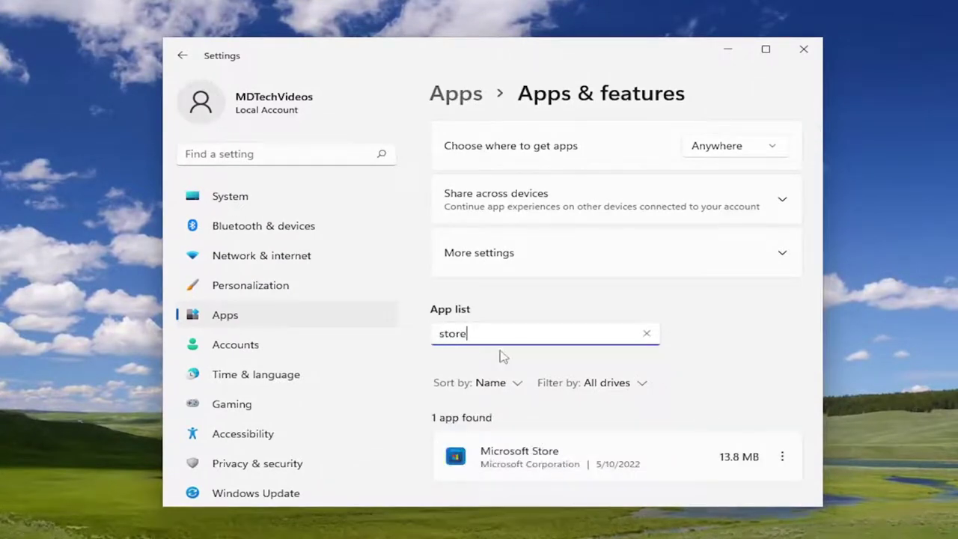
scroll(536, 360, "down", 1)
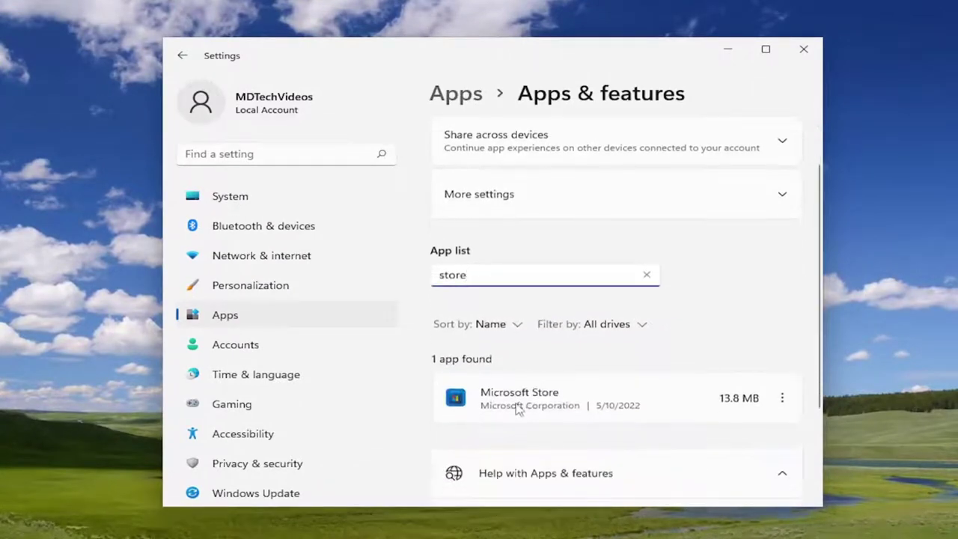
left_click(783, 397)
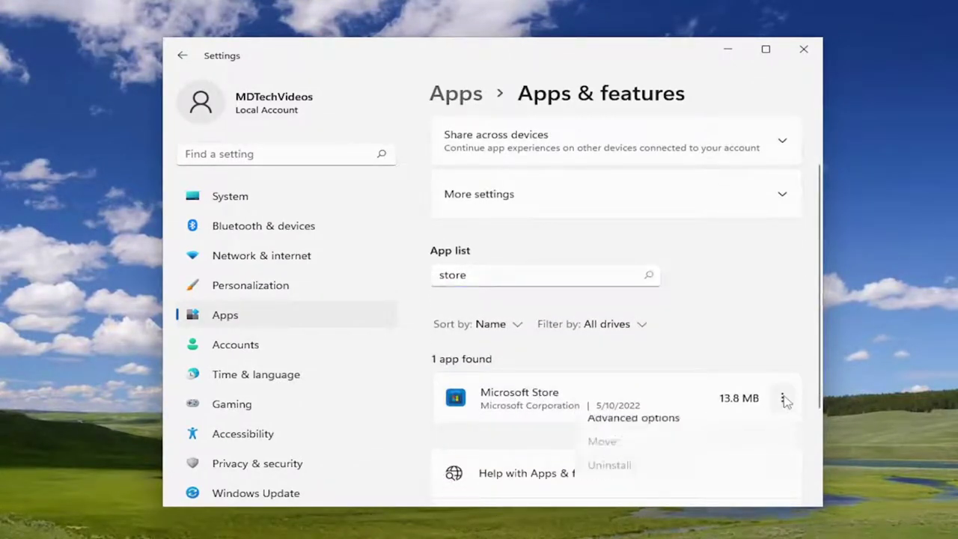
left_click(661, 433)
scroll(584, 290, "down", 1)
scroll(585, 290, "down", 10)
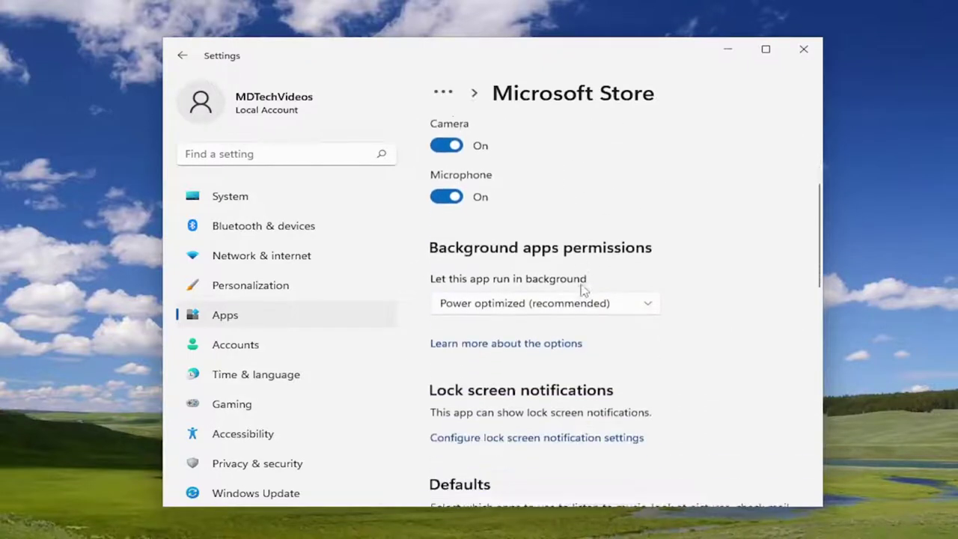
scroll(582, 313, "down", 1)
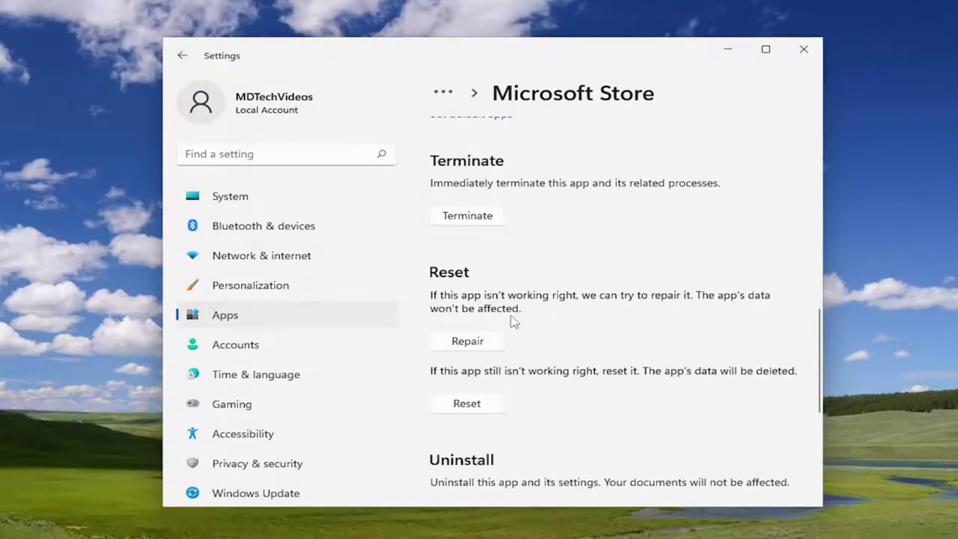
Repair Microsoft Store, then reset it and confirm deleting its app data
left_click(470, 342)
left_click(469, 403)
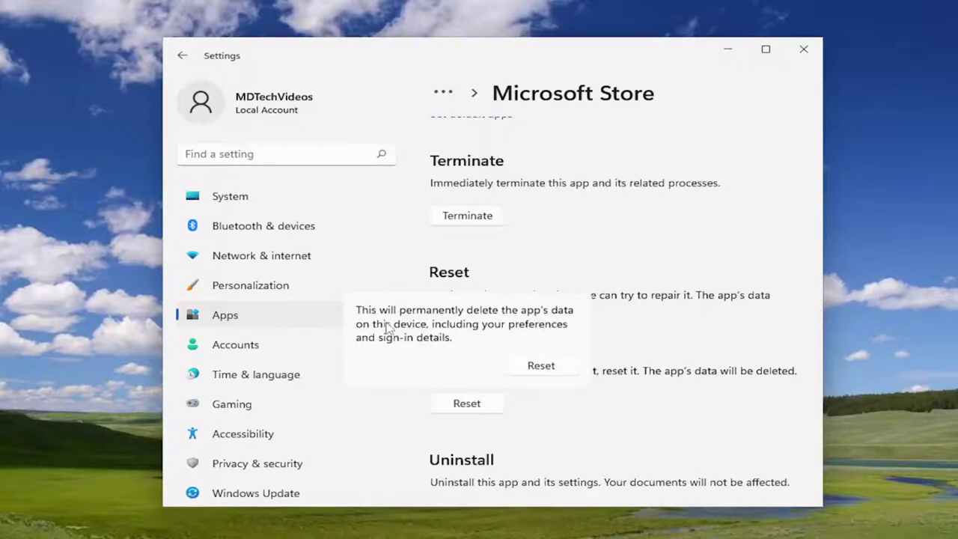
left_click(545, 366)
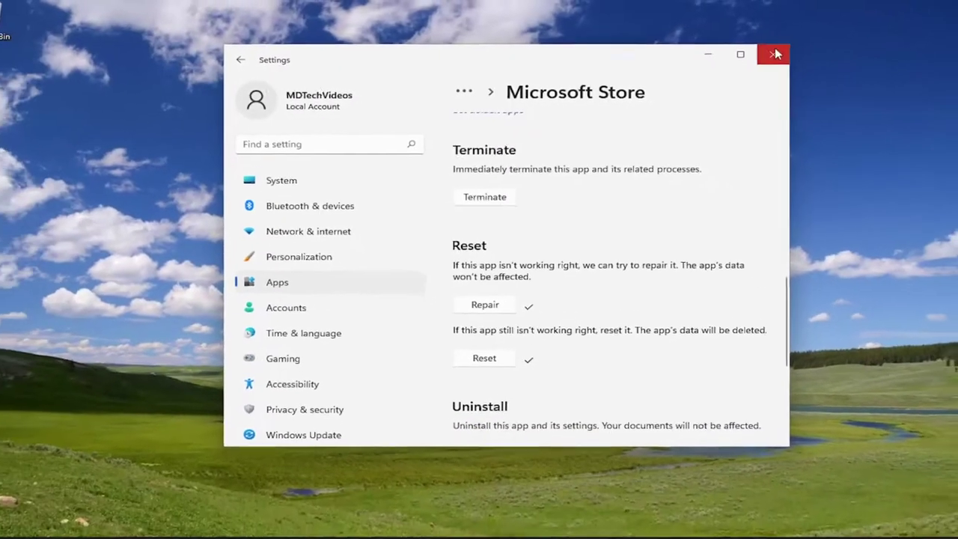
Close Settings and restart the PC from the Start button's shortcut menu
left_click(789, 53)
right_click(391, 524)
mouse_move(407, 479)
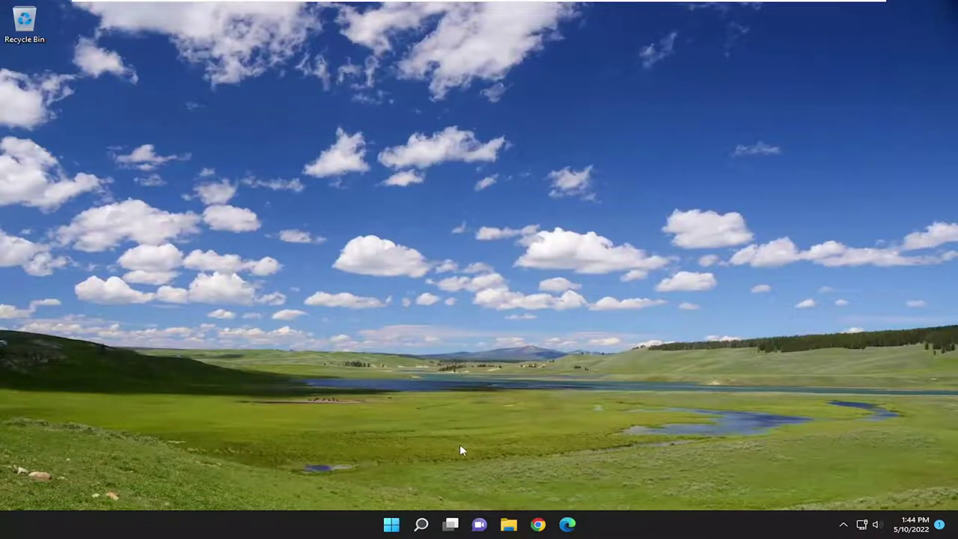
Search for cmd and launch Command Prompt as administrator
left_click(425, 524)
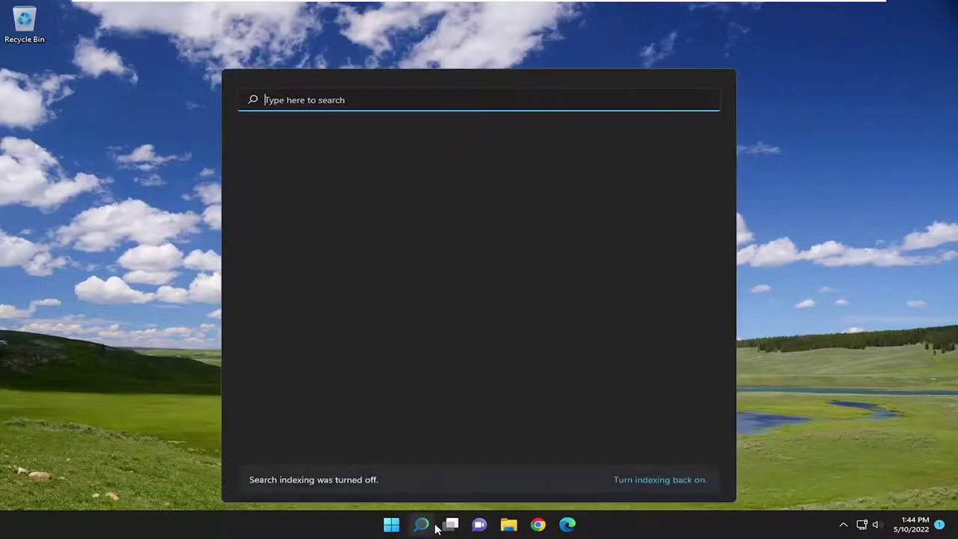
type("cmd")
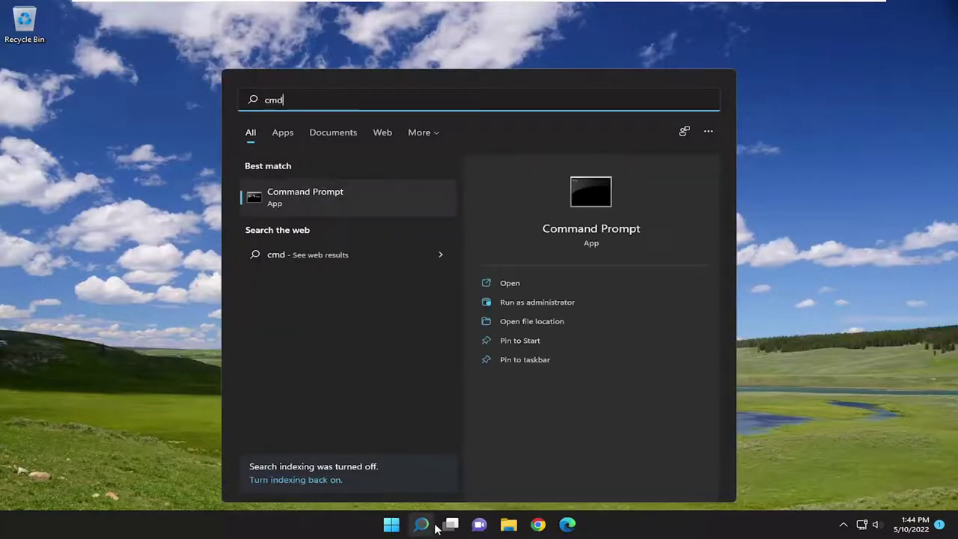
right_click(315, 198)
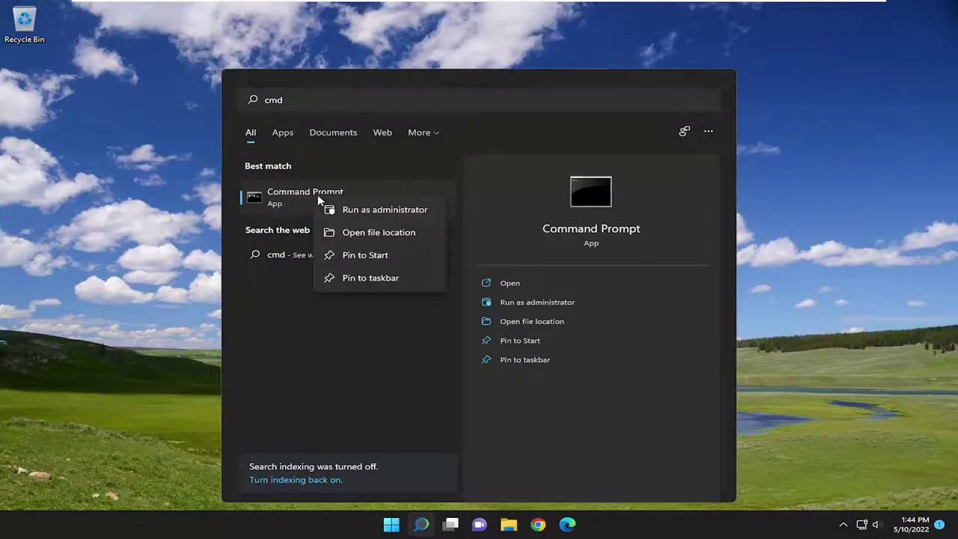
left_click(360, 209)
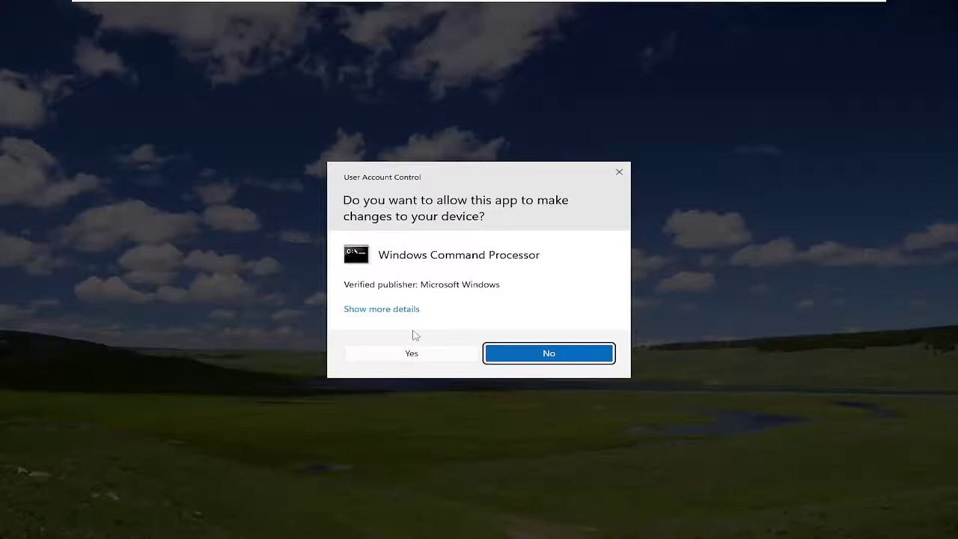
Approve the admin prompt, then paste and run sfc /scannow until it reports no integrity violations
left_click(411, 355)
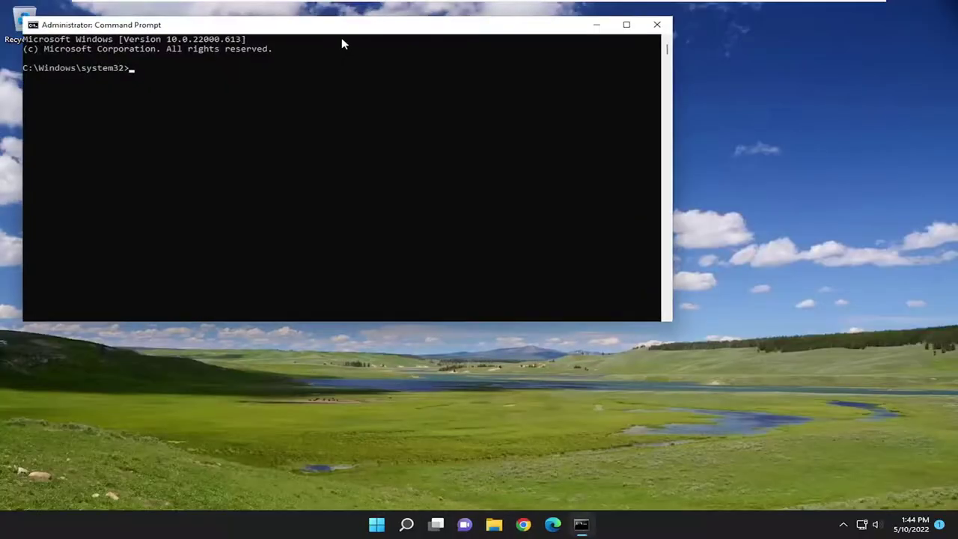
left_click_drag(341, 37, 473, 95)
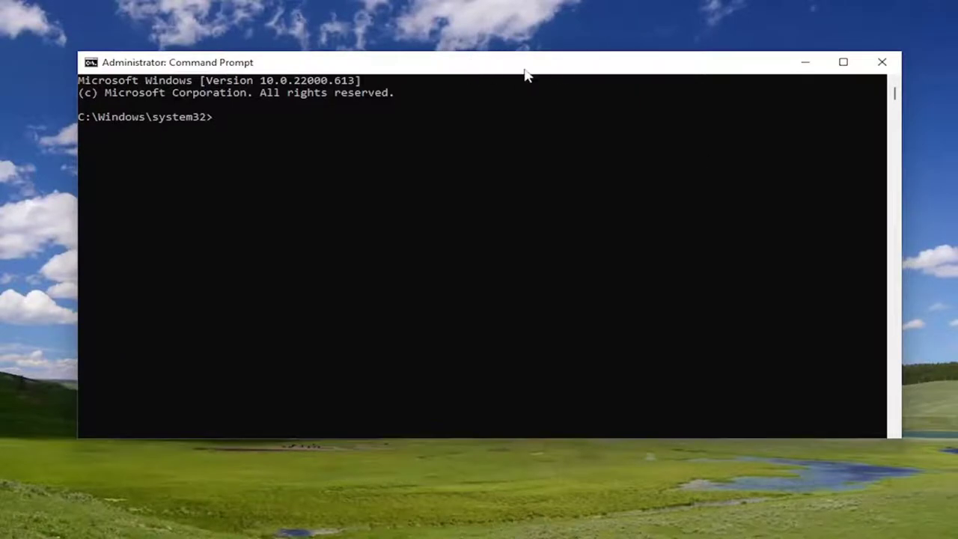
right_click(446, 66)
mouse_move(570, 185)
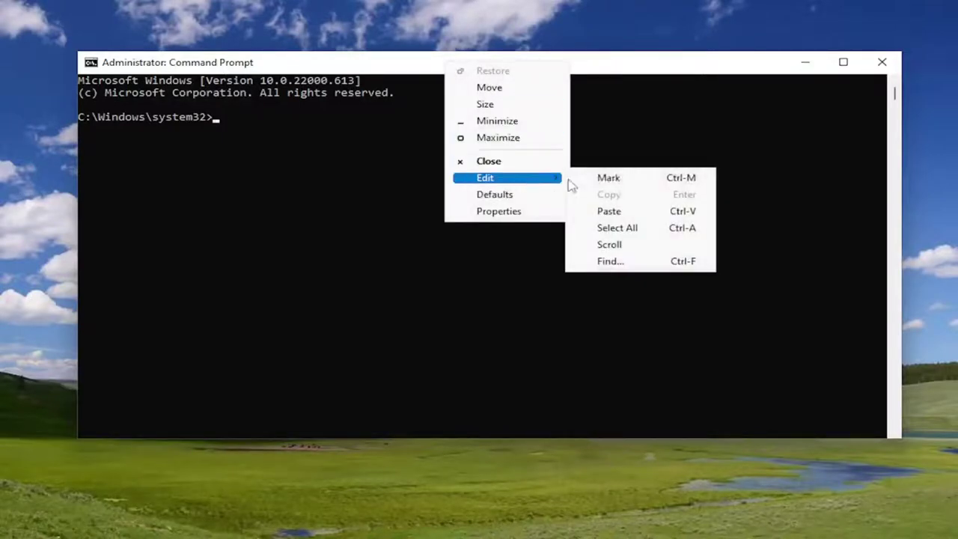
left_click(618, 212)
key("Return")
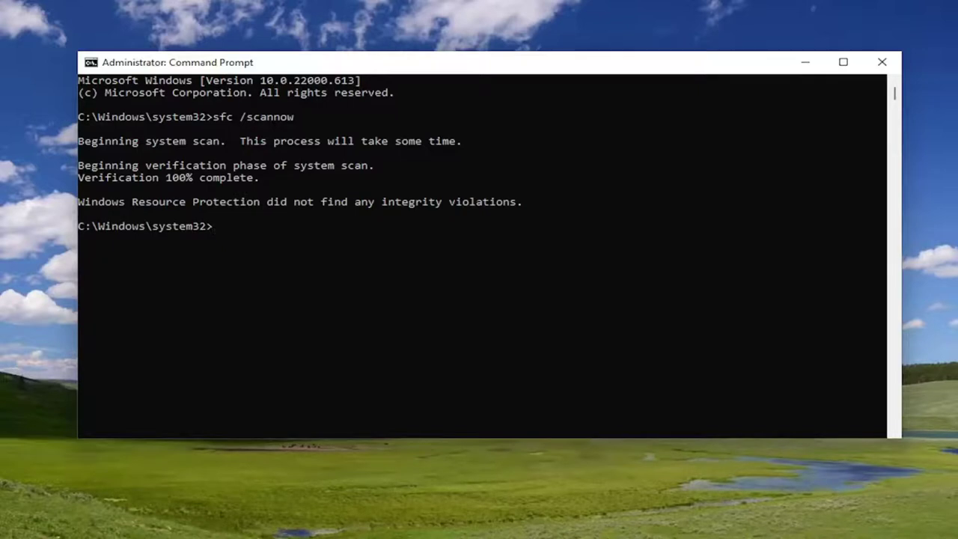
Paste and run Dism /Online /Cleanup-Image /RestoreHealth until it completes at 100%
right_click(536, 59)
mouse_move(570, 175)
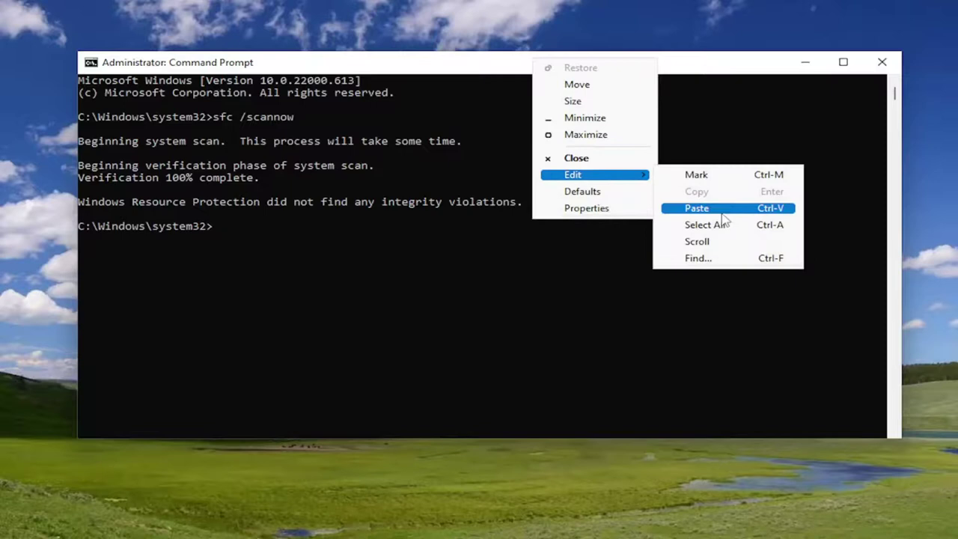
left_click(729, 211)
key("Return")
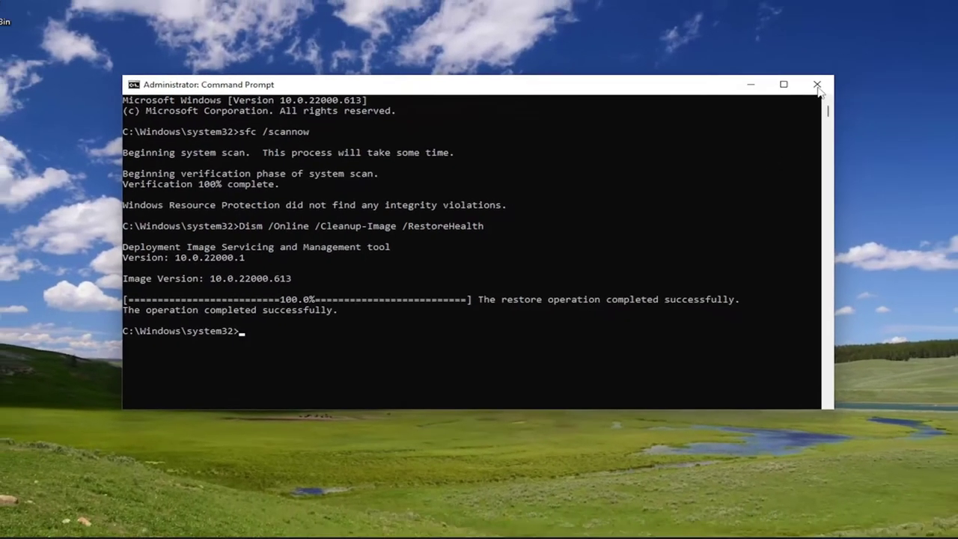
Close Command Prompt and bring up the Start button's system shortcuts menu
left_click(818, 84)
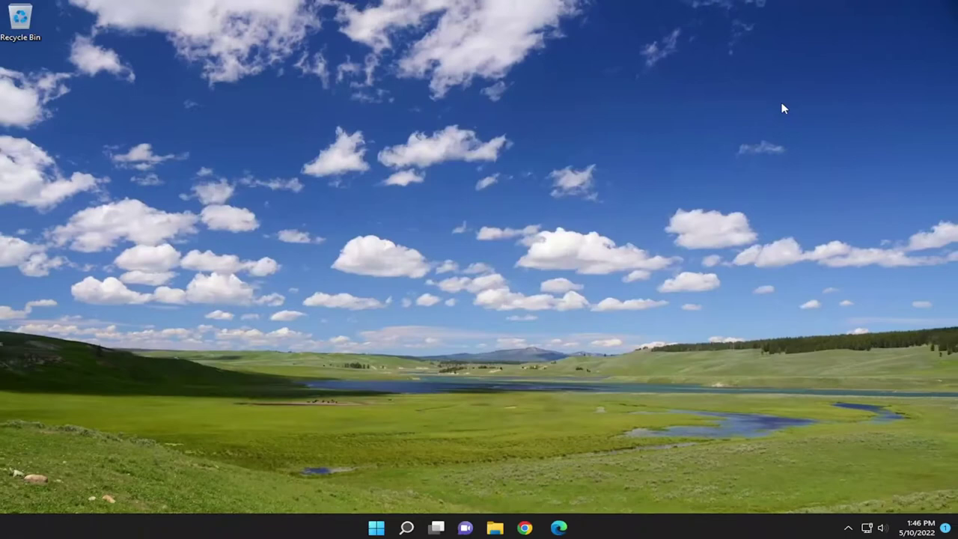
right_click(391, 524)
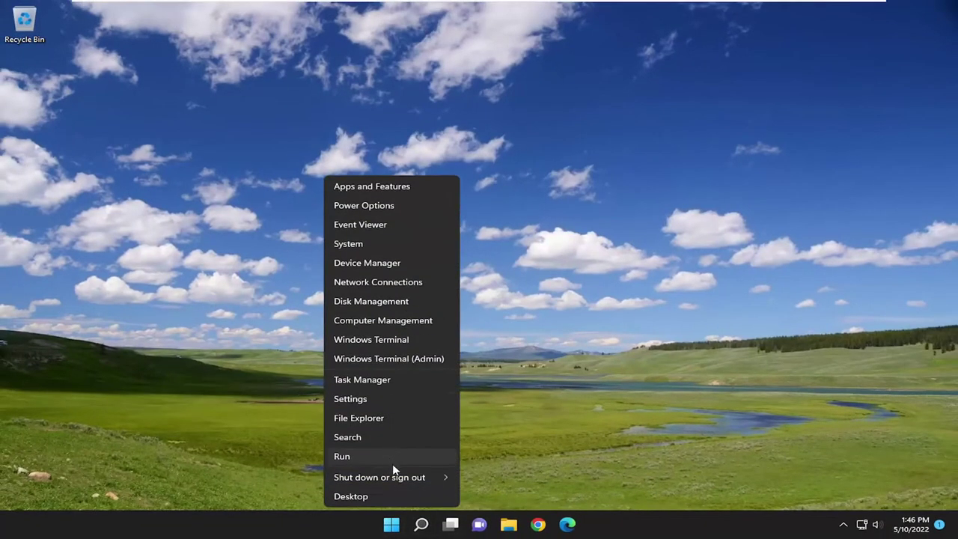